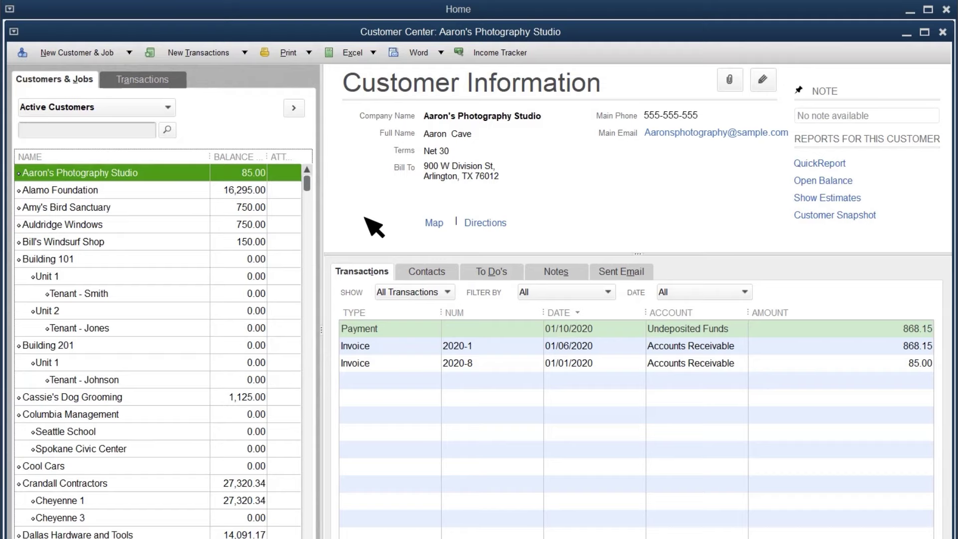
Review Auldridge Windows' Open Balance report showing invoices 48 and 49 totalling 750.00, then close it
{"action": "left_click", "coordinate": [113, 226]}
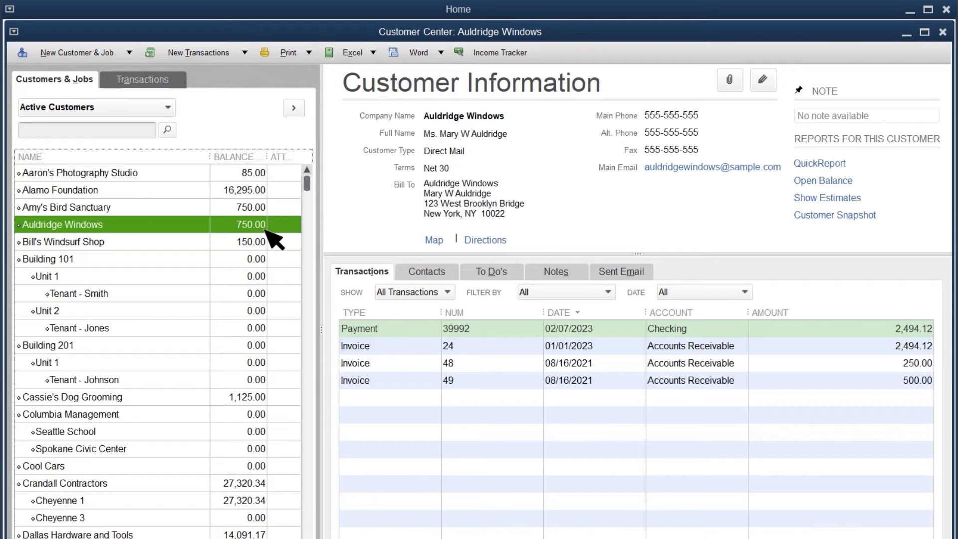
{"action": "left_click", "coordinate": [831, 186]}
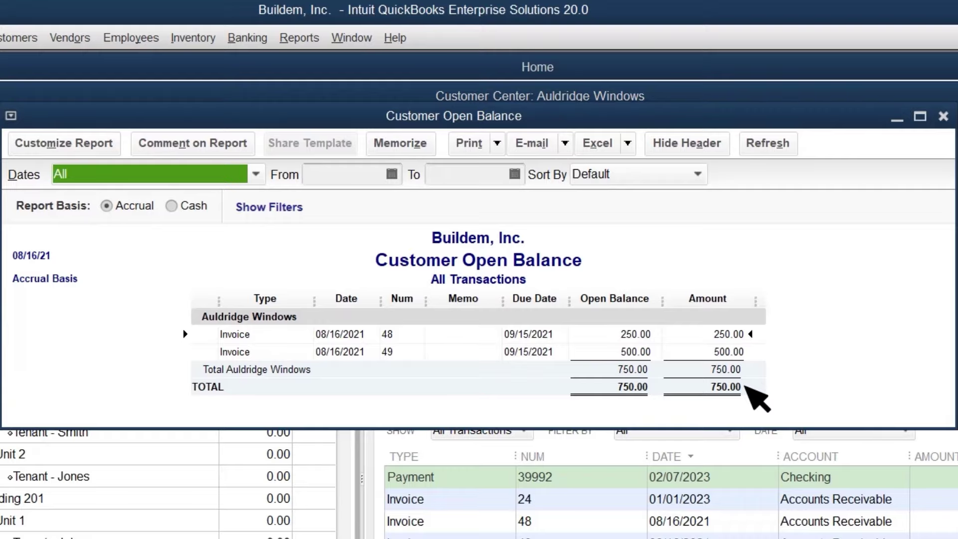
{"action": "left_click", "coordinate": [942, 116]}
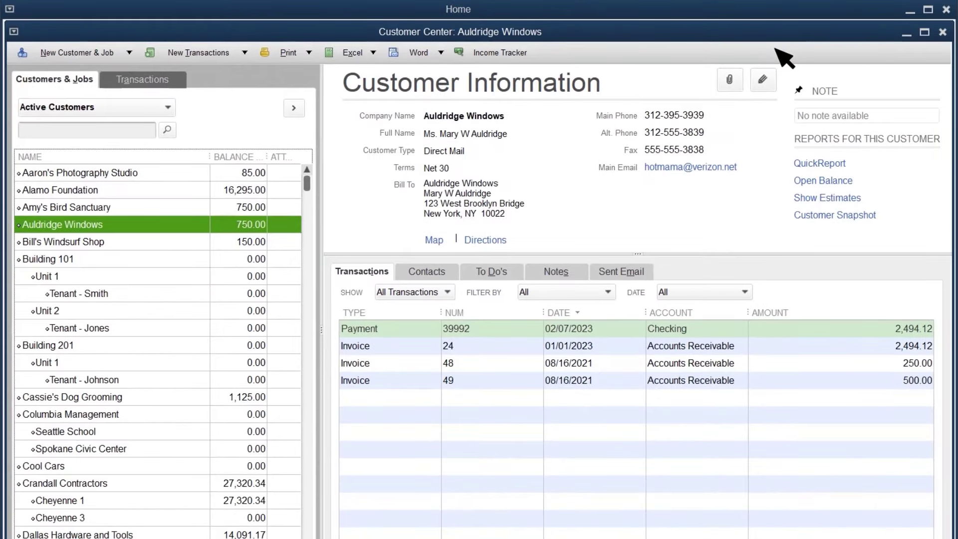
Leave the Customer Center and start a Receive Payments form for Auldridge Windows
{"action": "left_click", "coordinate": [942, 32]}
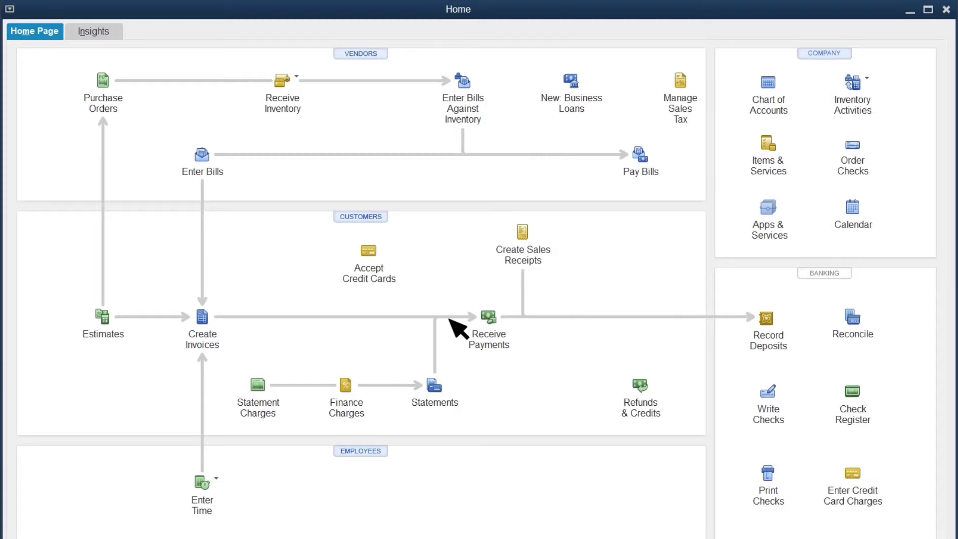
{"action": "left_click", "coordinate": [487, 317]}
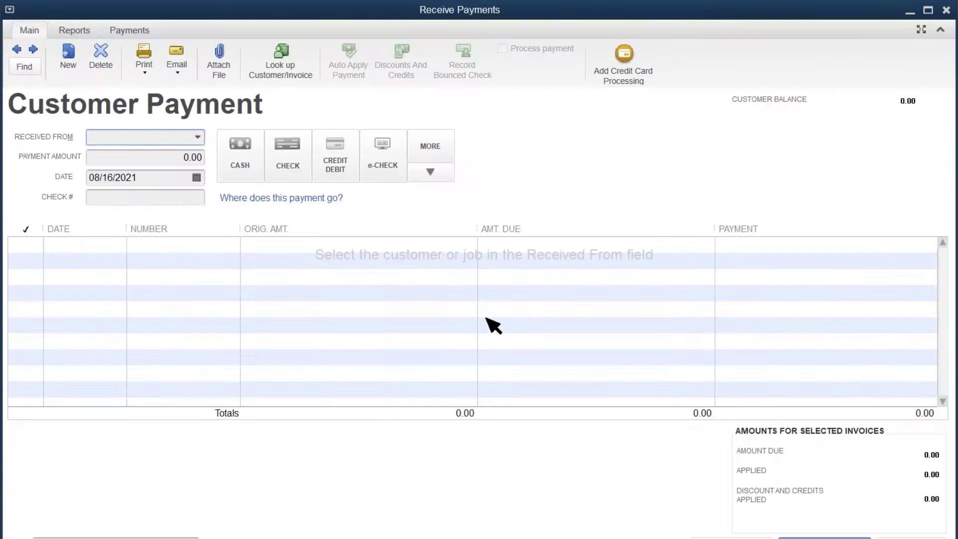
{"action": "left_click", "coordinate": [198, 137]}
{"action": "left_click", "coordinate": [184, 236]}
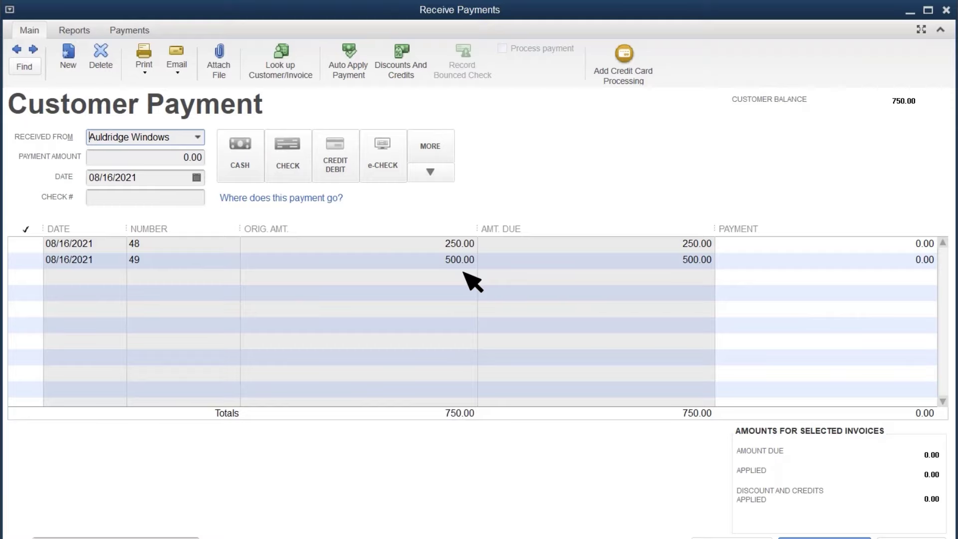
Set the payment amount to 750, correcting an initial 250, covering invoices 48 and 49
{"action": "left_click", "coordinate": [151, 158]}
{"action": "type", "text": "250"}
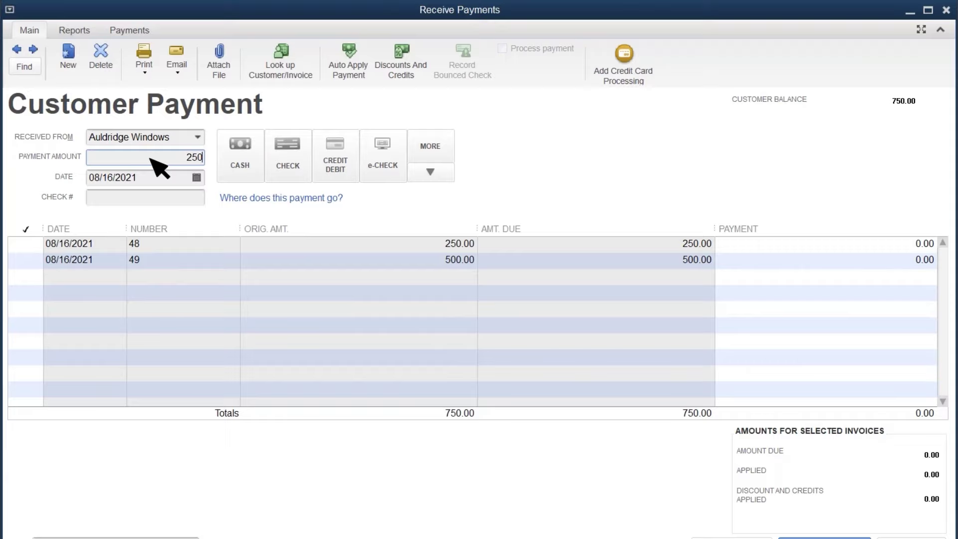
{"action": "key", "text": "Tab"}
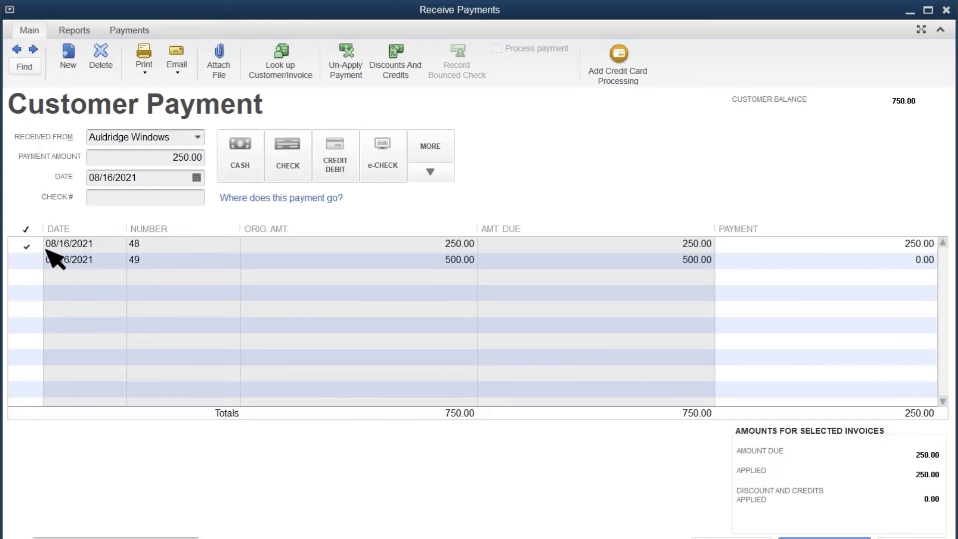
{"action": "left_click", "coordinate": [150, 159]}
{"action": "type", "text": "7"}
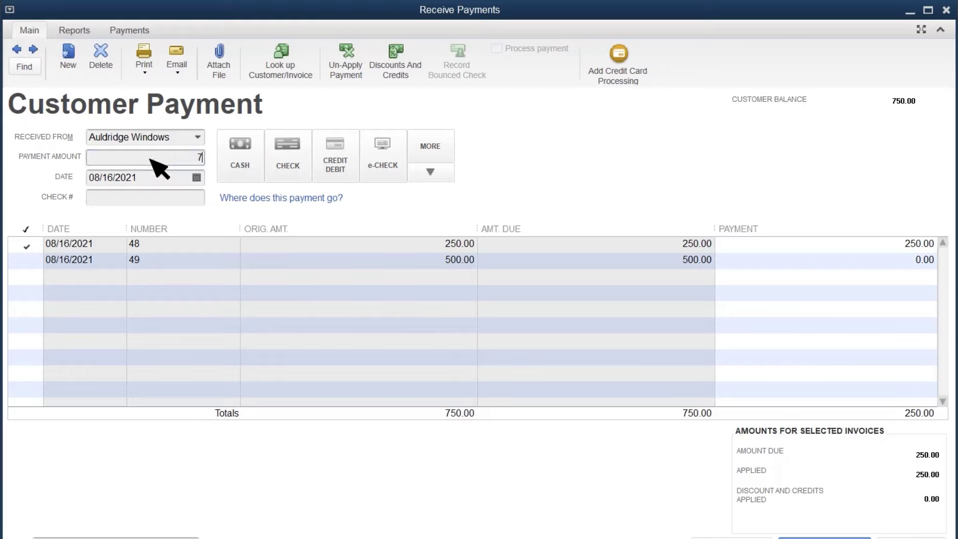
{"action": "type", "text": "50"}
{"action": "key", "text": "Tab"}
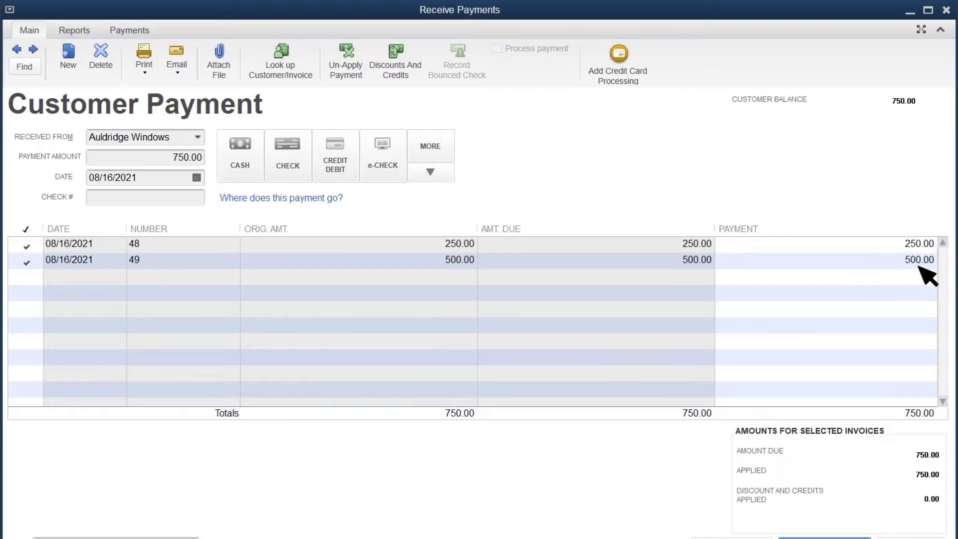
Keep the existing date, choose Check as the payment method, and enter check number 465
{"action": "left_click", "coordinate": [147, 179]}
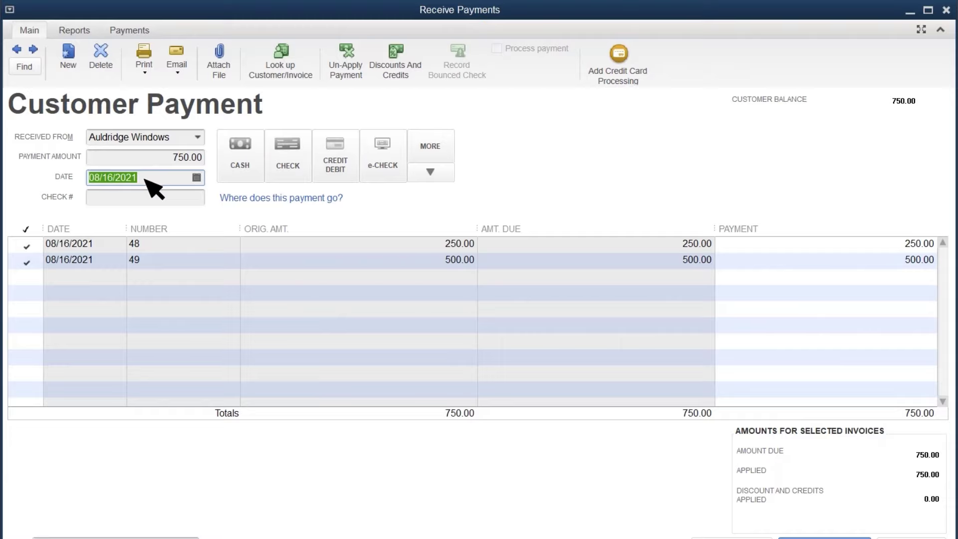
{"action": "left_click", "coordinate": [145, 178]}
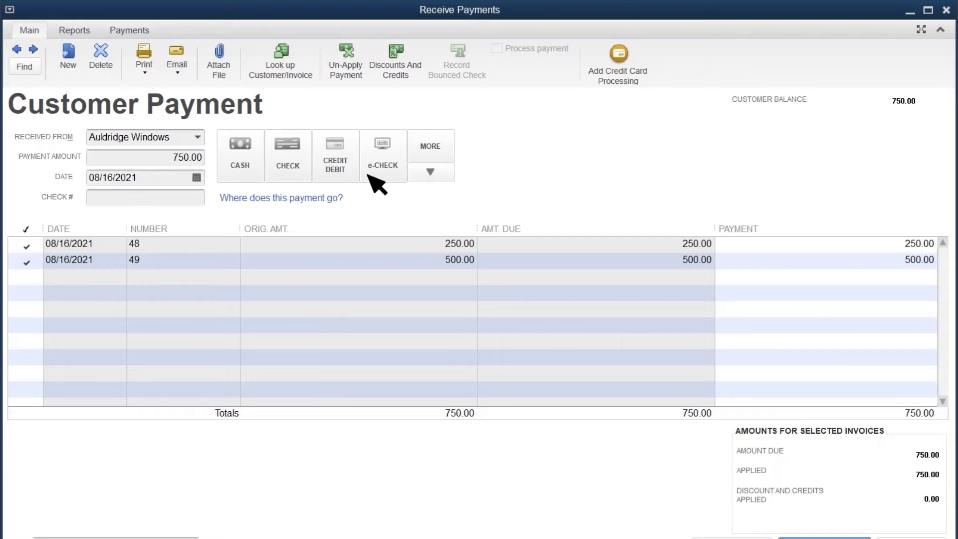
{"action": "left_click", "coordinate": [431, 173]}
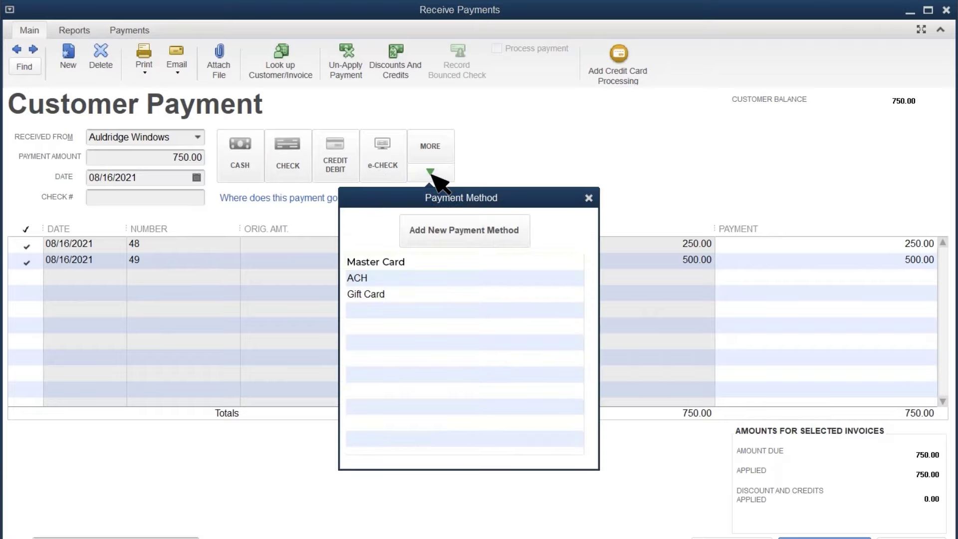
{"action": "left_click", "coordinate": [431, 173]}
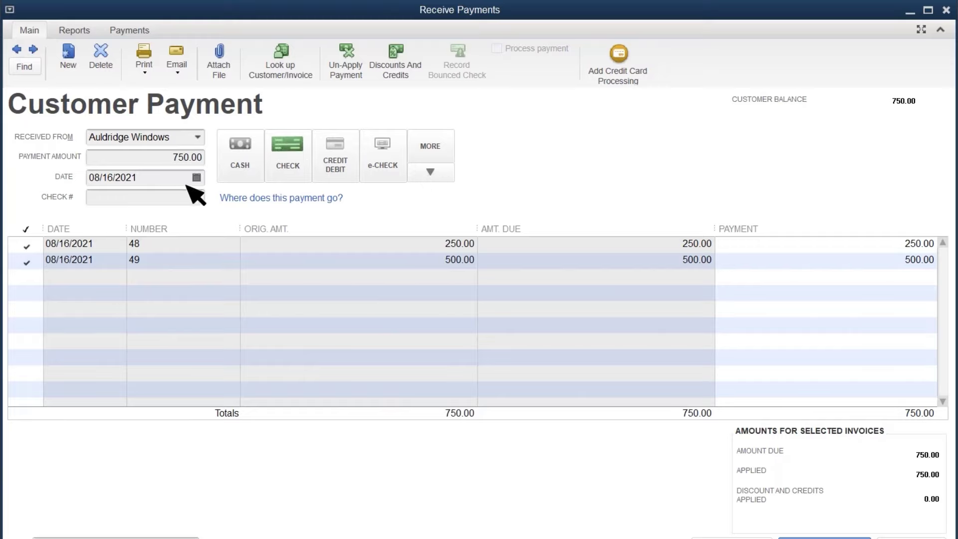
{"action": "left_click", "coordinate": [170, 202]}
{"action": "type", "text": "465"}
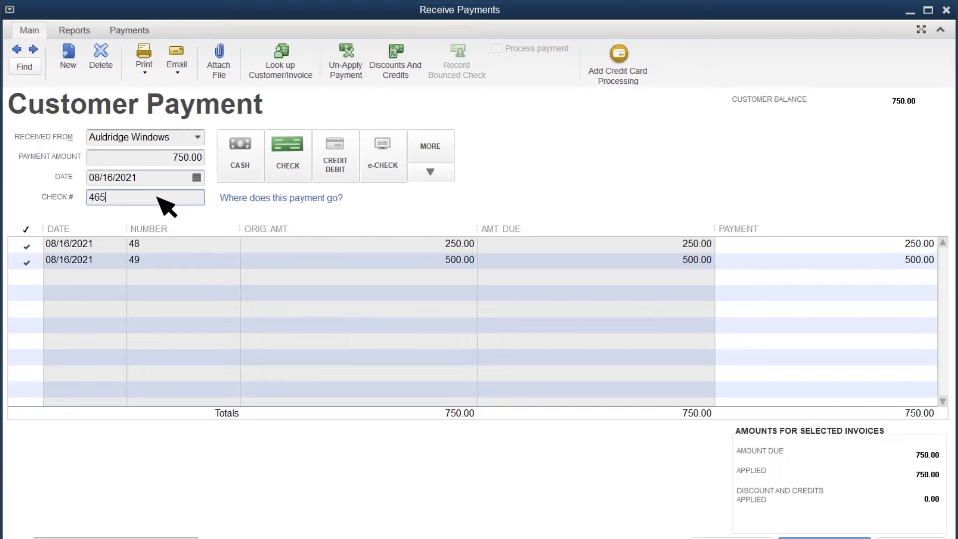
{"action": "key", "text": "Tab"}
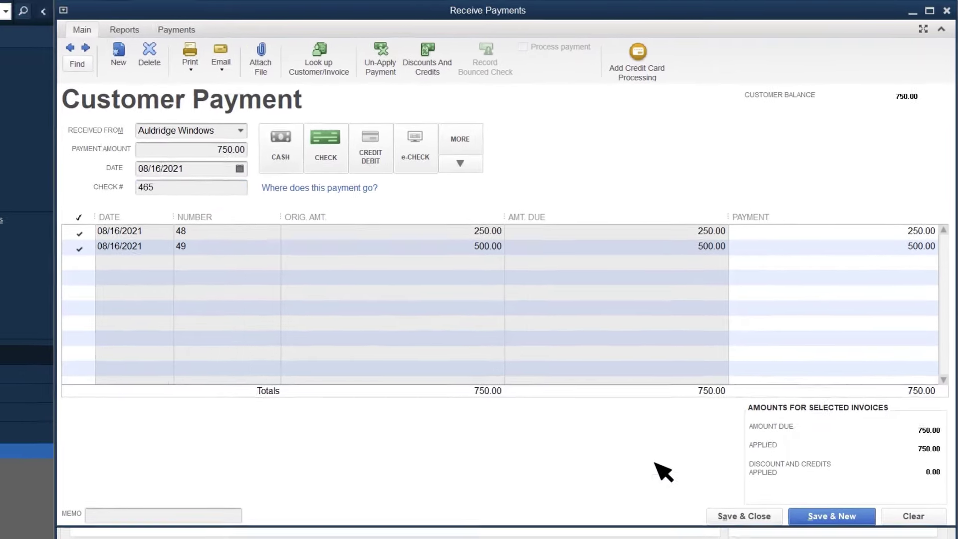
Save and close the Auldridge Windows check payment
{"action": "left_click", "coordinate": [745, 515]}
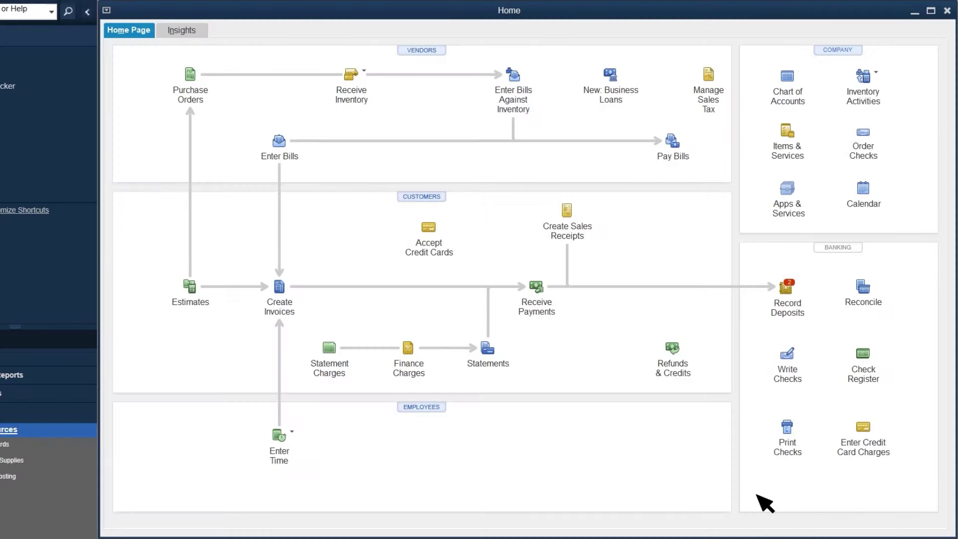
Receive an 85.00 payment from Aaron's Photography Studio with check number 859, and save it
{"action": "left_click", "coordinate": [536, 288]}
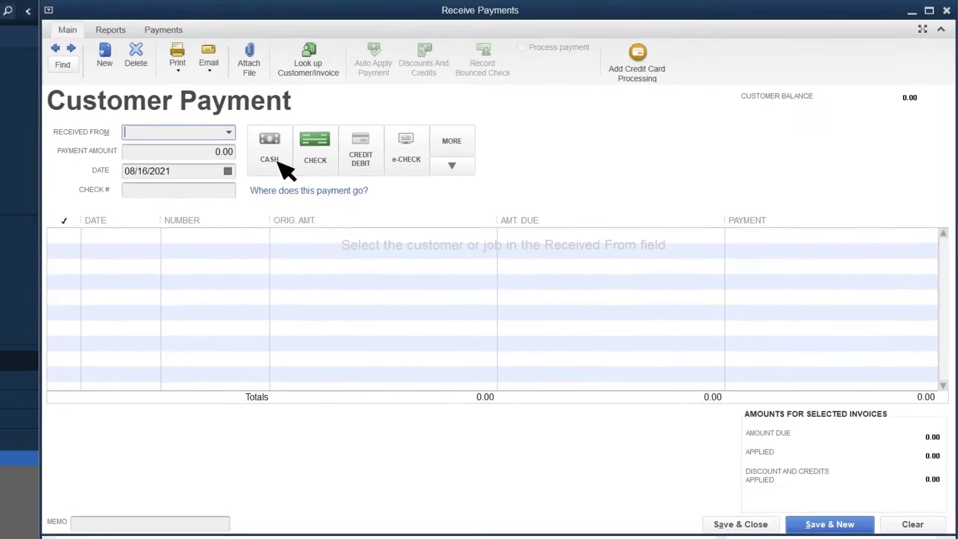
{"action": "left_click", "coordinate": [214, 124]}
{"action": "left_click", "coordinate": [208, 188]}
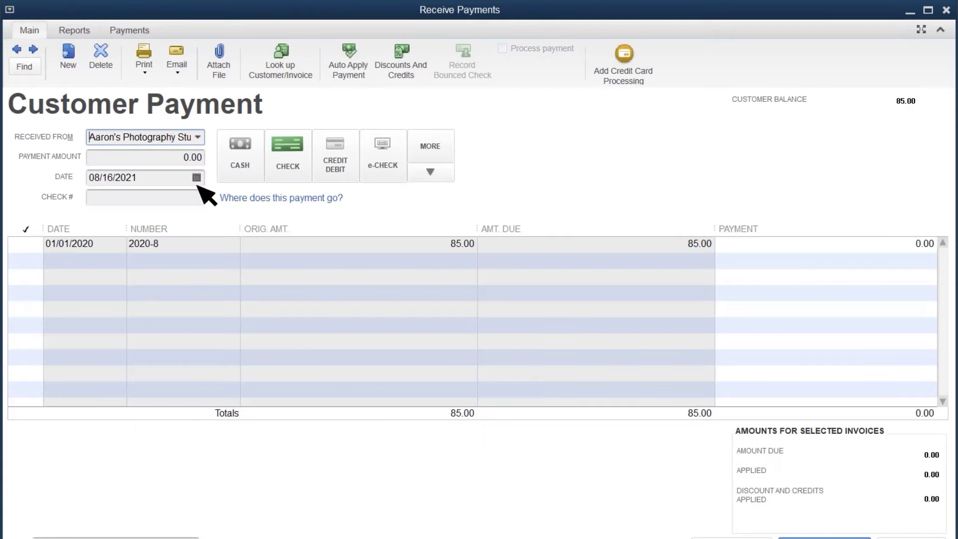
{"action": "left_click", "coordinate": [156, 159]}
{"action": "type", "text": "85"}
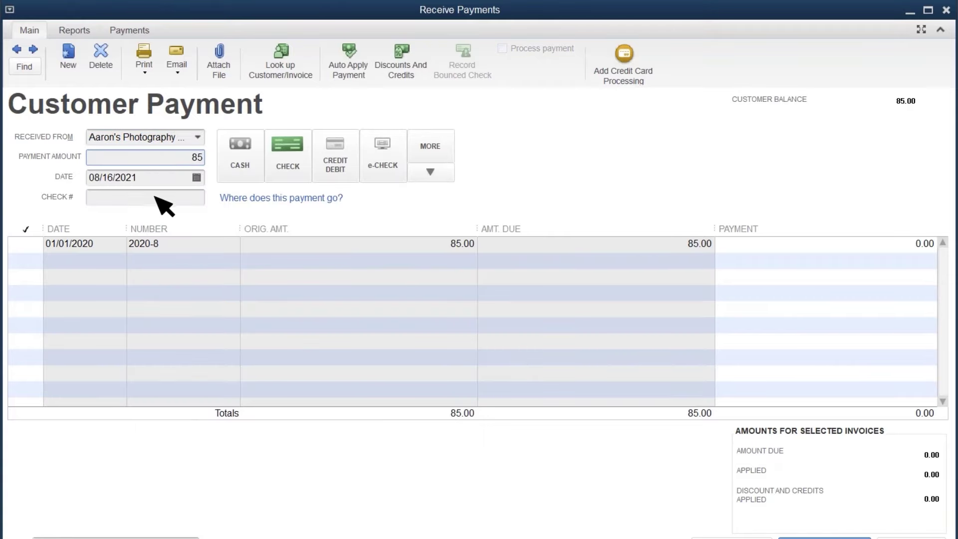
{"action": "left_click", "coordinate": [159, 200]}
{"action": "type", "text": "859"}
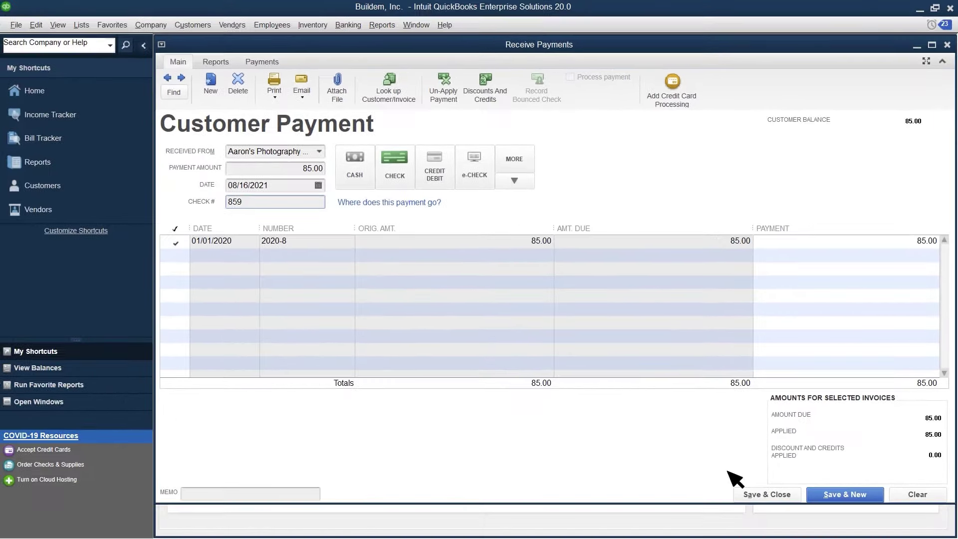
{"action": "left_click", "coordinate": [734, 537]}
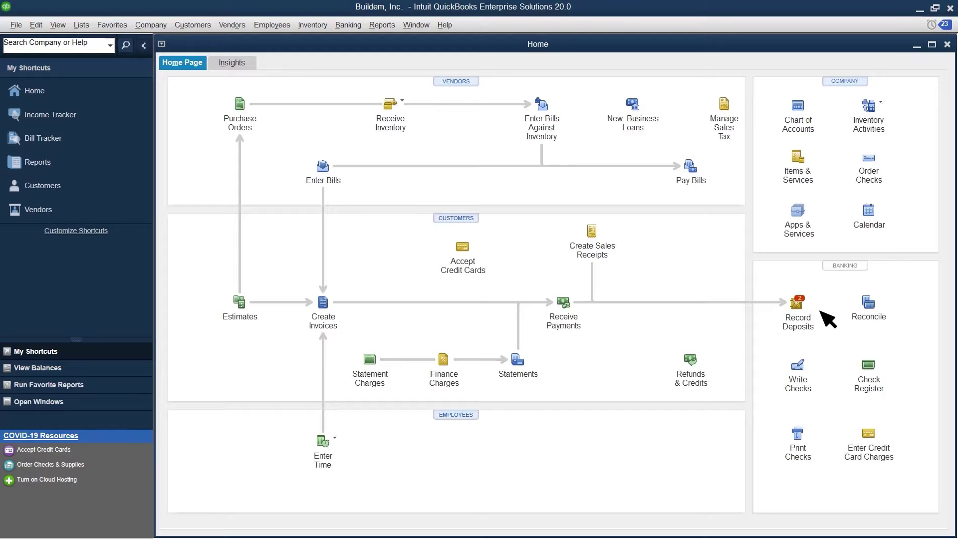
Select the Auldridge Windows and Aaron's Photography Studio payments for a Checking deposit of 835.00
{"action": "left_click", "coordinate": [797, 302]}
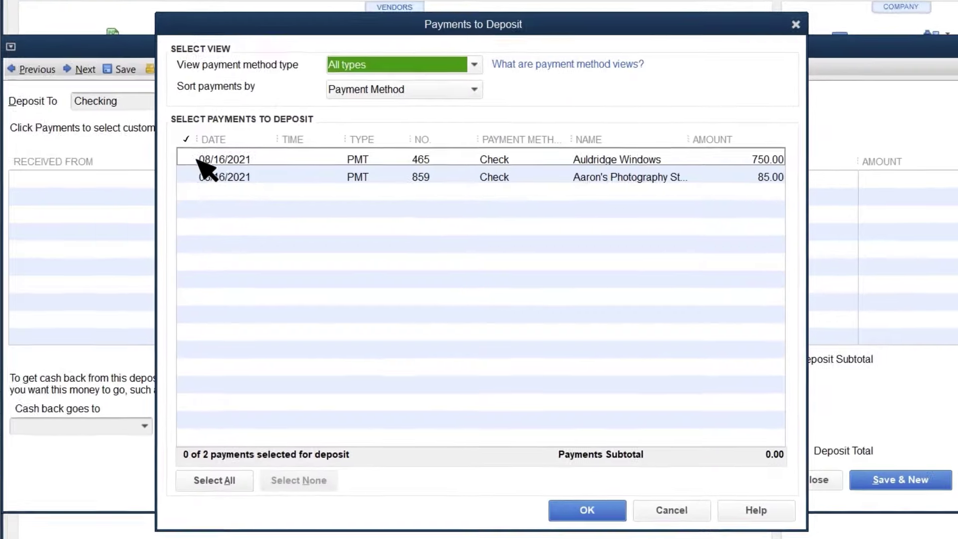
{"action": "left_click", "coordinate": [298, 198]}
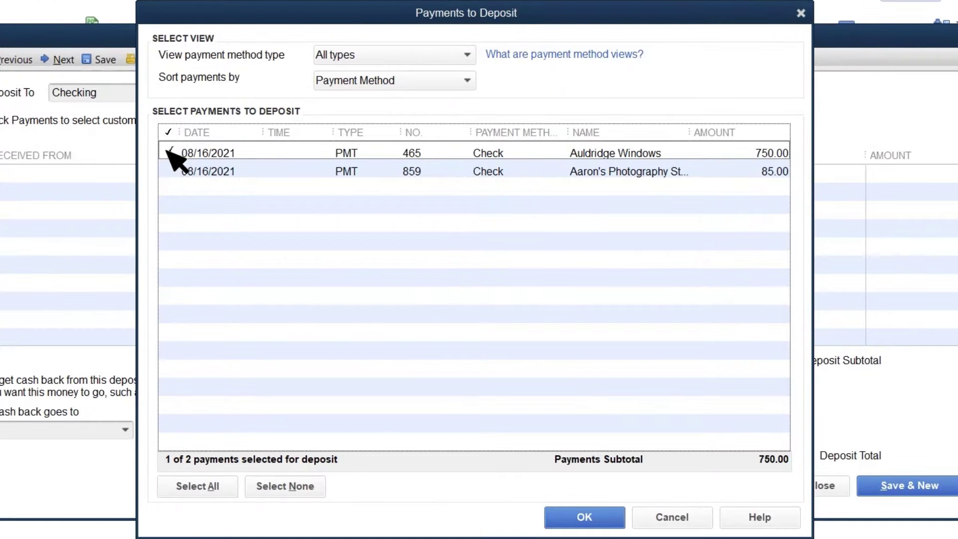
{"action": "left_click", "coordinate": [169, 171]}
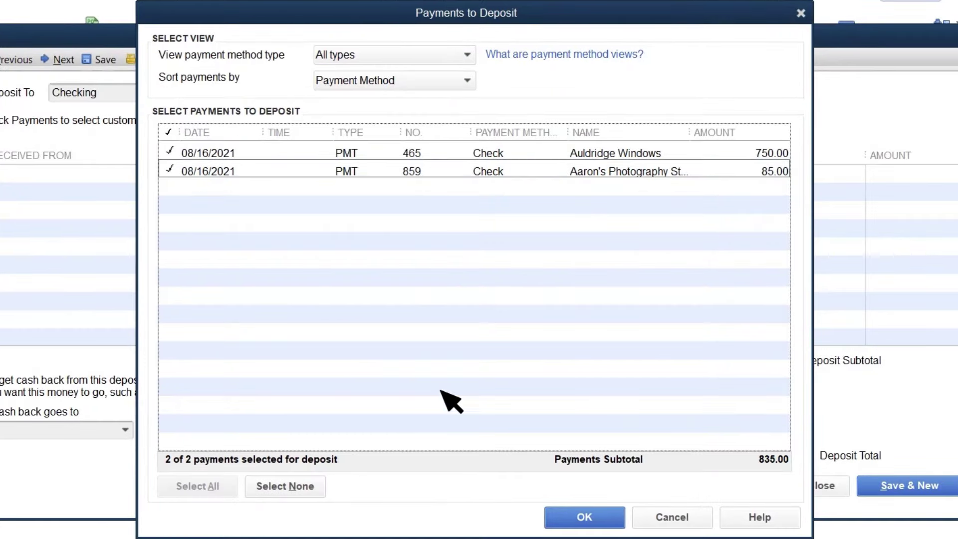
{"action": "left_click", "coordinate": [598, 517]}
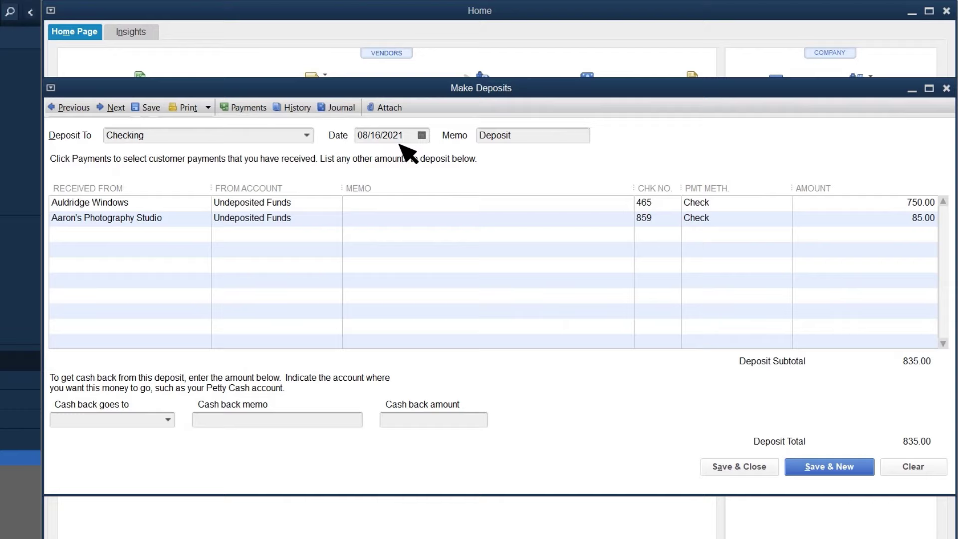
Save and close the 835.00 Make Deposits form
{"action": "left_click", "coordinate": [742, 466]}
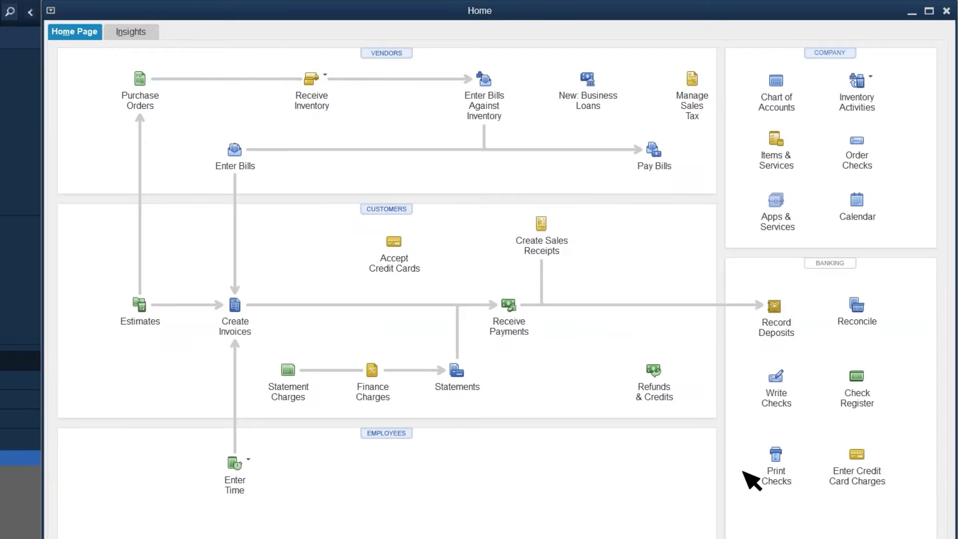